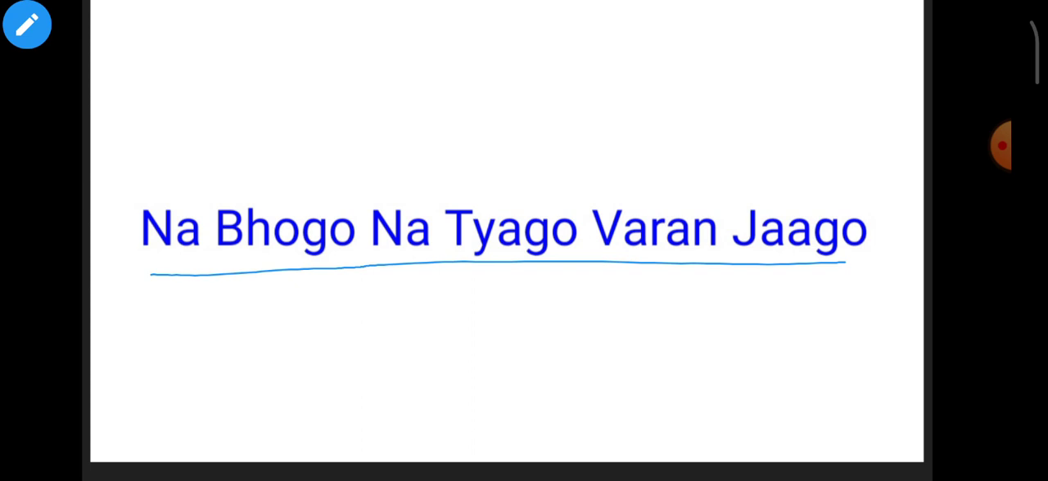
Step: Handwrite the word 'Silence' above the title, dotting the i
{"action": "left_click_drag", "start_coordinate": [409, 88], "coordinate": [360, 190]}
{"action": "mouse_move", "coordinate": [446, 155]}
{"action": "left_mouse_down"}
{"action": "mouse_move", "coordinate": [485, 92]}
{"action": "mouse_move", "coordinate": [509, 146]}
{"action": "mouse_move", "coordinate": [567, 148]}
{"action": "mouse_move", "coordinate": [626, 115]}
{"action": "mouse_move", "coordinate": [676, 109]}
{"action": "mouse_move", "coordinate": [696, 144]}
{"action": "left_mouse_up"}
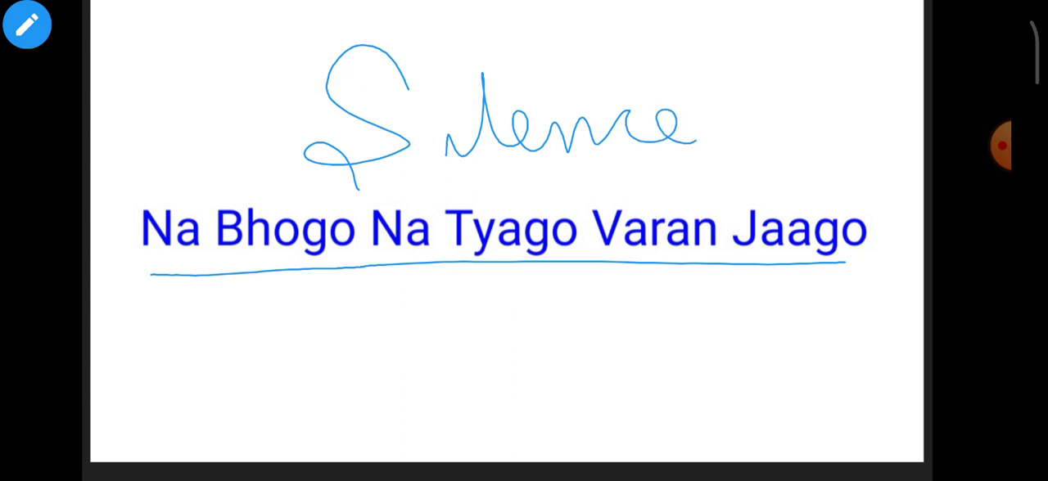
{"action": "mouse_move", "coordinate": [442, 106]}
{"action": "left_mouse_down"}
{"action": "mouse_move", "coordinate": [466, 115]}
{"action": "mouse_move", "coordinate": [501, 66]}
{"action": "mouse_move", "coordinate": [489, 90]}
{"action": "left_mouse_up"}
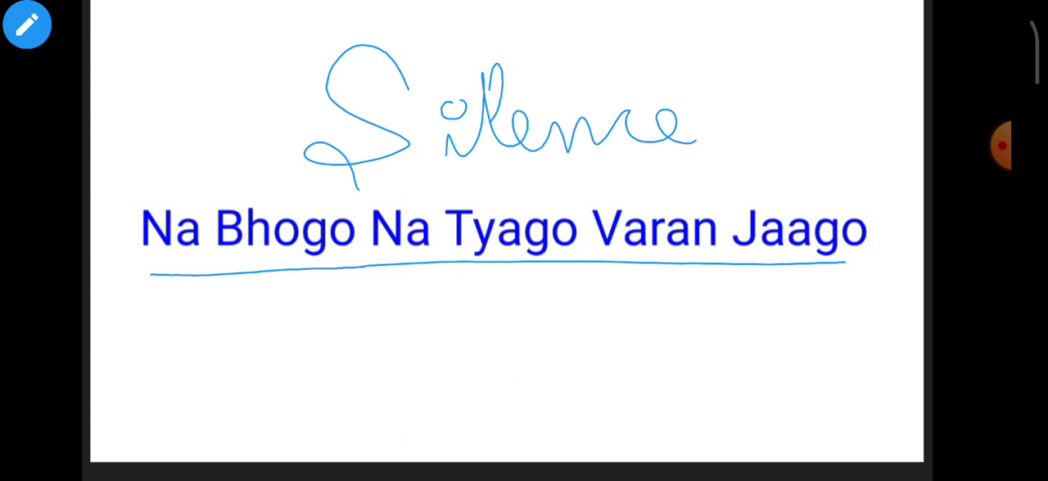
Step: Draw two underlines beneath the handwritten 'Silence'
{"action": "left_click_drag", "start_coordinate": [565, 360], "coordinate": [576, 352]}
{"action": "left_click_drag", "start_coordinate": [369, 168], "coordinate": [701, 164]}
{"action": "left_click_drag", "start_coordinate": [426, 190], "coordinate": [651, 181]}
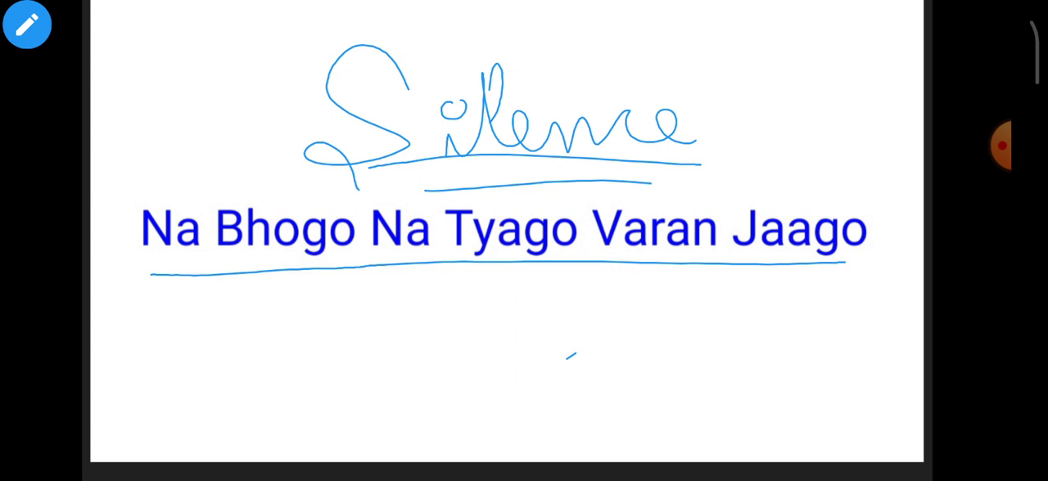
Step: Handwrite the word 'Now' below the underlined title
{"action": "left_click_drag", "start_coordinate": [380, 392], "coordinate": [475, 391]}
{"action": "left_click_drag", "start_coordinate": [436, 266], "coordinate": [474, 393]}
{"action": "left_click_drag", "start_coordinate": [516, 315], "coordinate": [540, 377]}
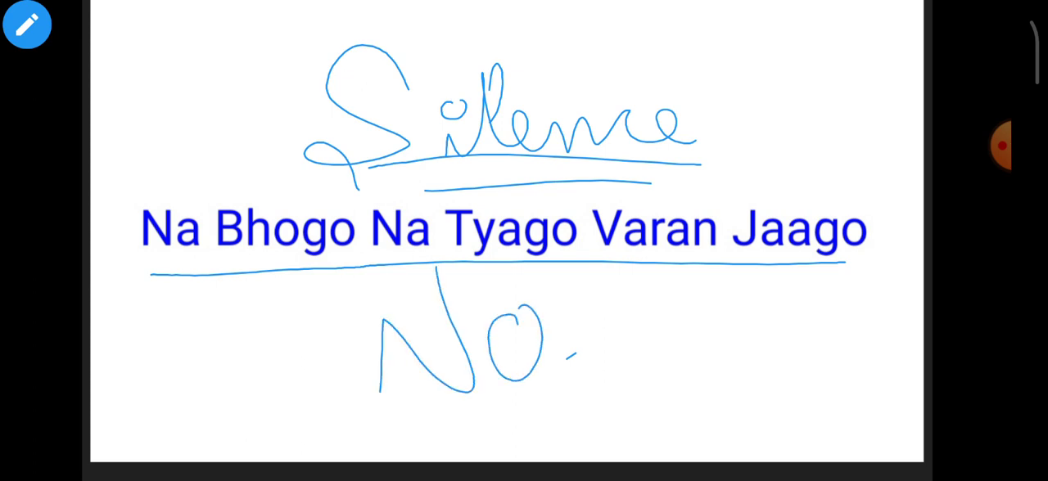
{"action": "mouse_move", "coordinate": [540, 327]}
{"action": "left_mouse_down"}
{"action": "mouse_move", "coordinate": [602, 364]}
{"action": "mouse_move", "coordinate": [671, 311]}
{"action": "mouse_move", "coordinate": [740, 310]}
{"action": "left_mouse_up"}
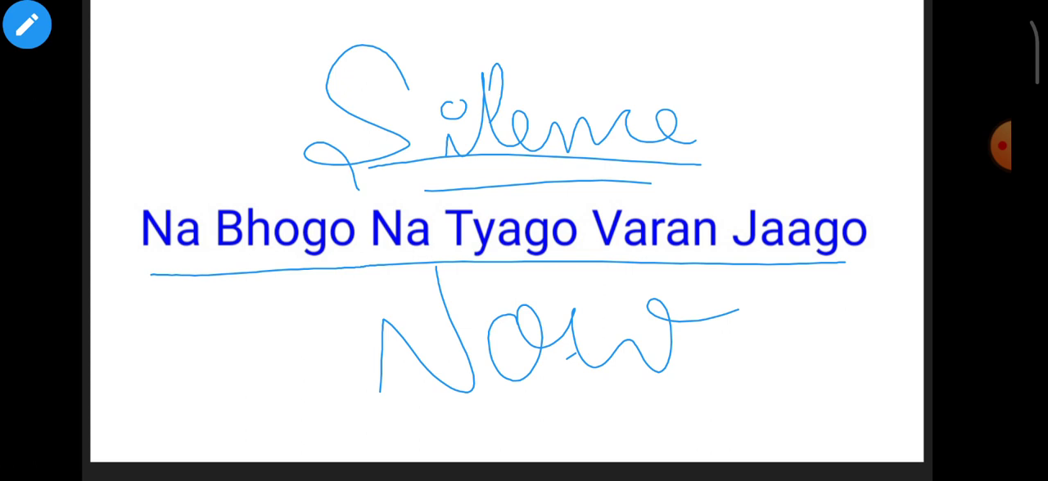
Step: Double-underline 'Now' and draw a tick to the left of 'Silence'
{"action": "left_click_drag", "start_coordinate": [349, 430], "coordinate": [725, 418]}
{"action": "left_click_drag", "start_coordinate": [363, 446], "coordinate": [816, 419]}
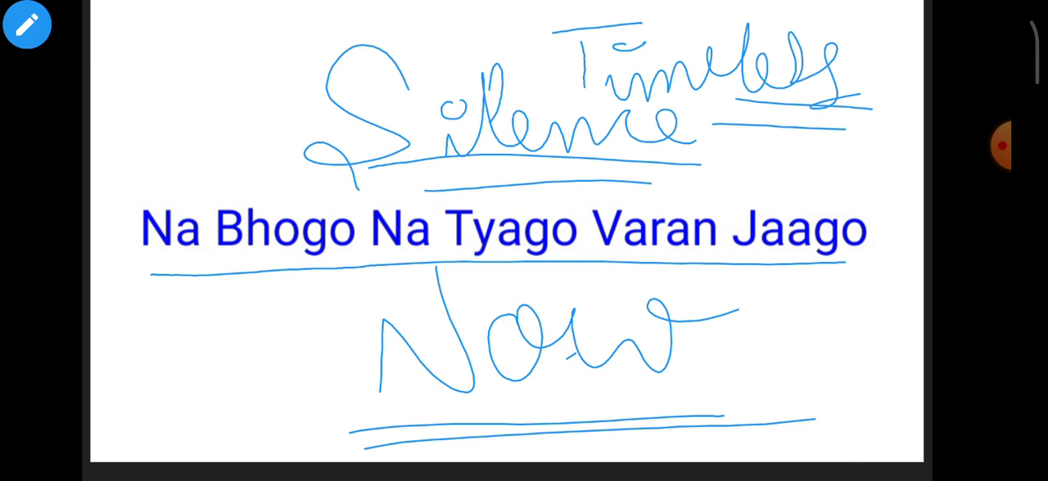
{"action": "left_click_drag", "start_coordinate": [216, 119], "coordinate": [252, 201]}
Step: Add a tick mark beneath 'Silence' on its underline
{"action": "left_click_drag", "start_coordinate": [275, 129], "coordinate": [217, 176]}
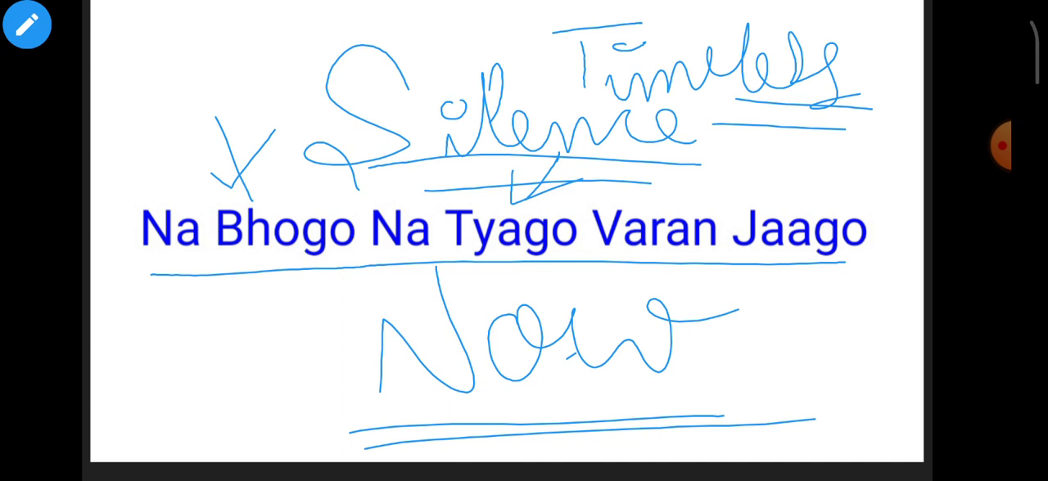
Step: Draw an arrow pointing at 'Now' and a tick mark above 'Jaago'
{"action": "mouse_move", "coordinate": [844, 323]}
{"action": "left_mouse_down"}
{"action": "mouse_move", "coordinate": [781, 296]}
{"action": "mouse_move", "coordinate": [830, 344]}
{"action": "left_mouse_up"}
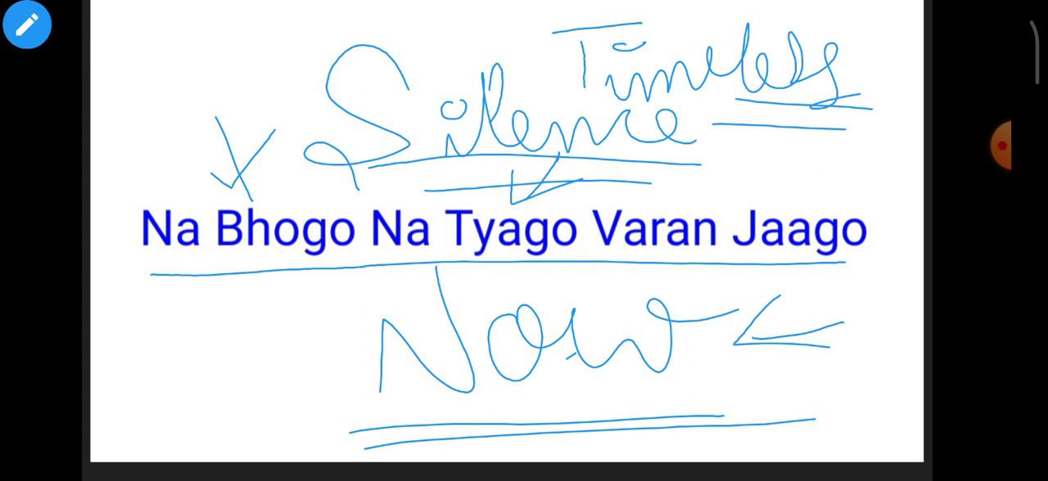
{"action": "mouse_move", "coordinate": [847, 176]}
{"action": "left_mouse_down"}
{"action": "mouse_move", "coordinate": [819, 213]}
{"action": "mouse_move", "coordinate": [863, 205]}
{"action": "left_mouse_up"}
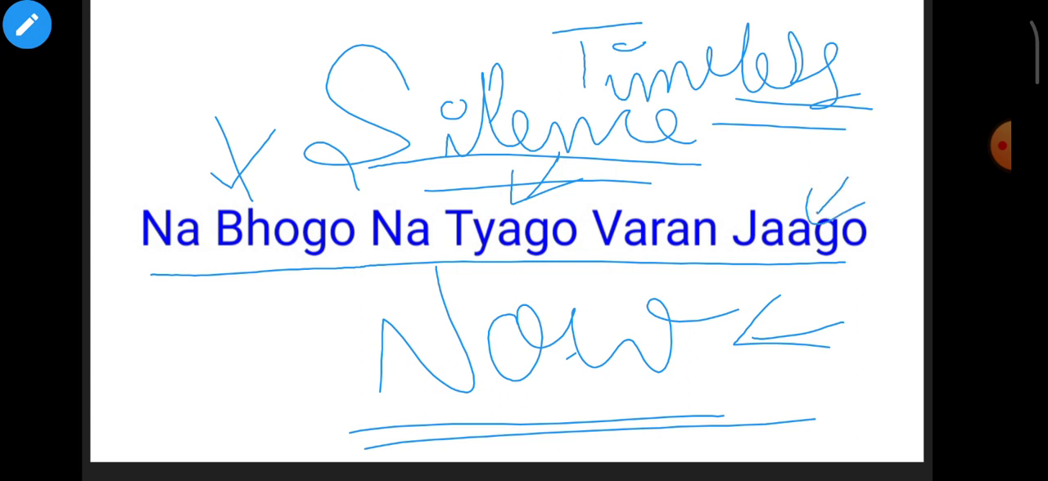